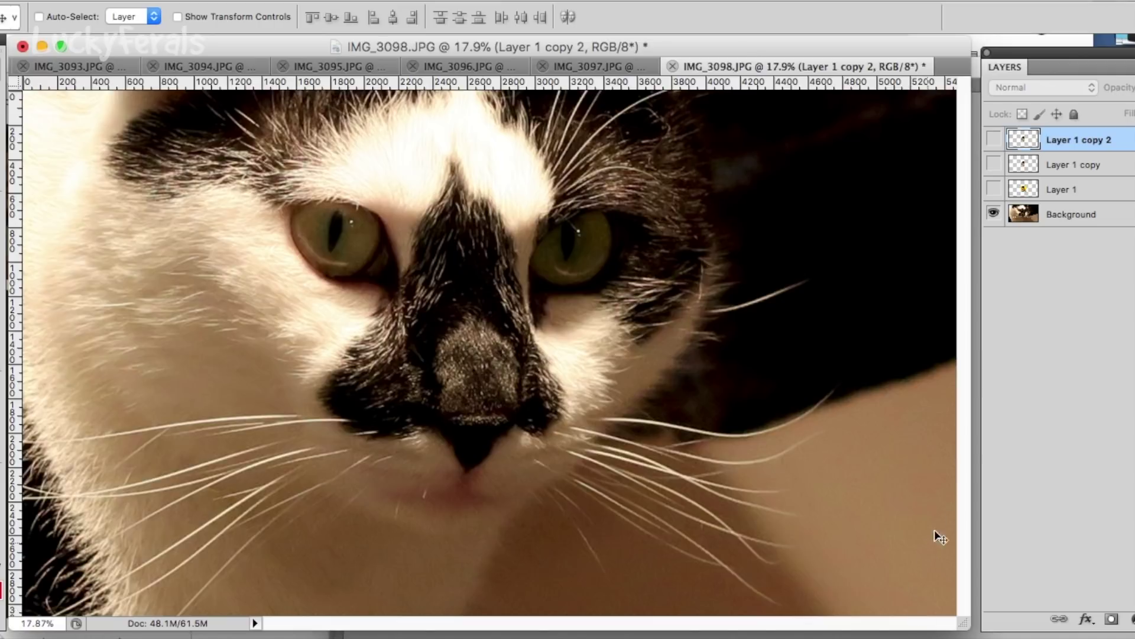
click(993, 165)
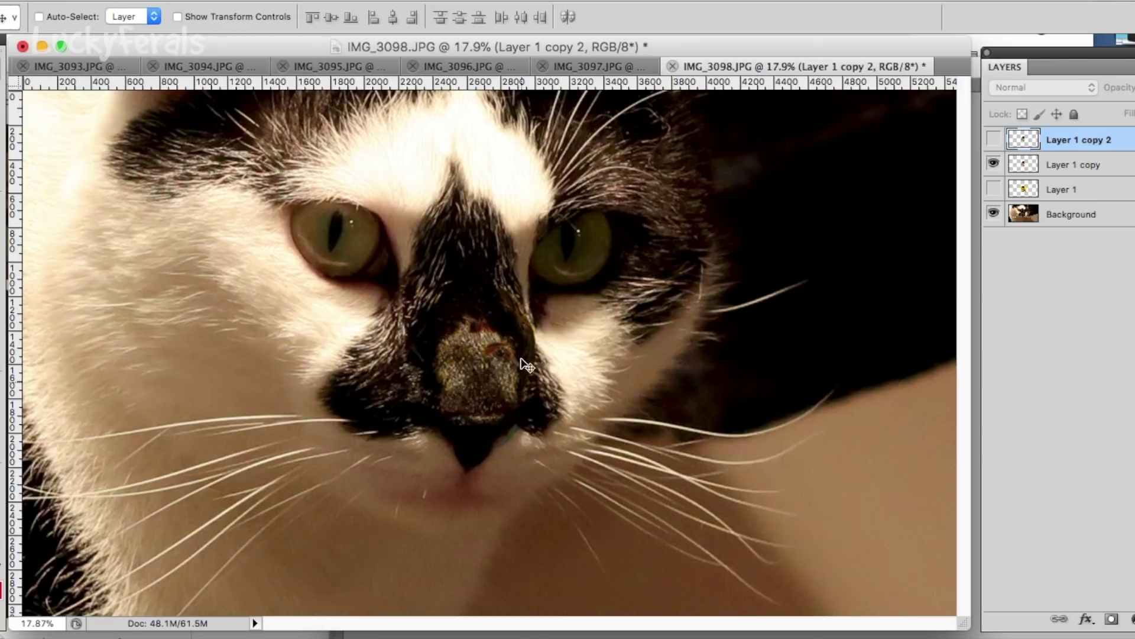
click(995, 164)
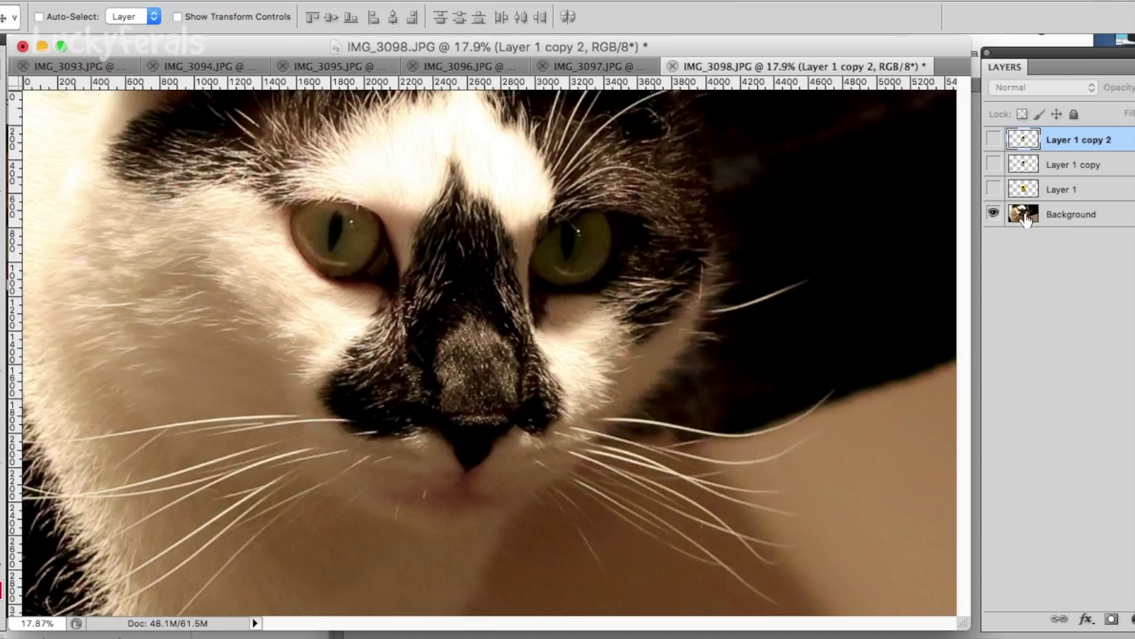
click(994, 164)
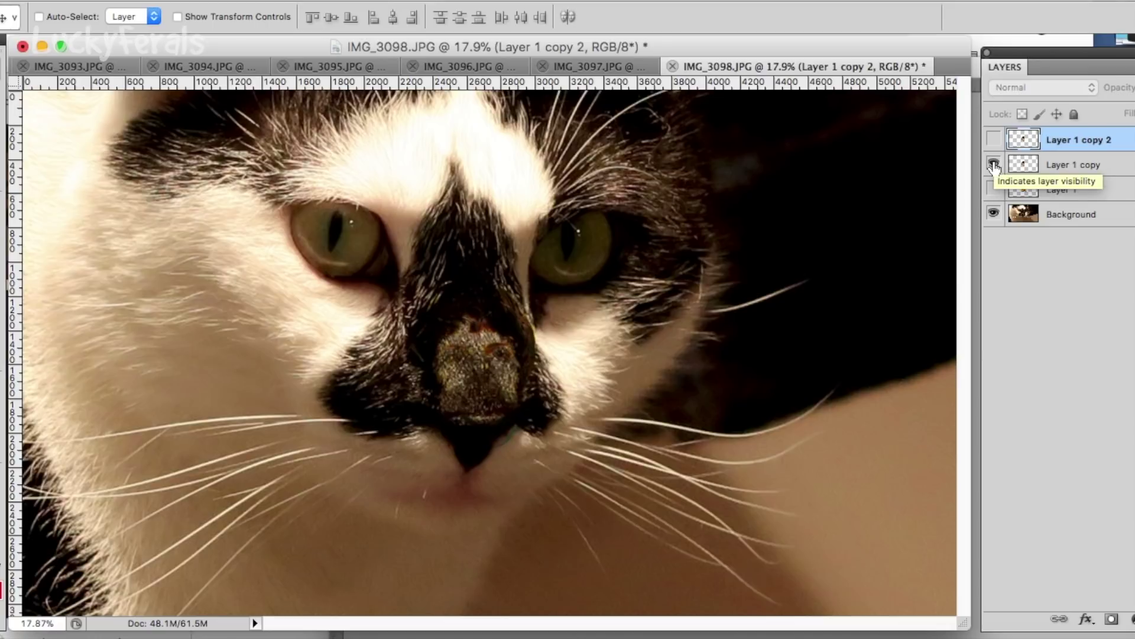
click(995, 166)
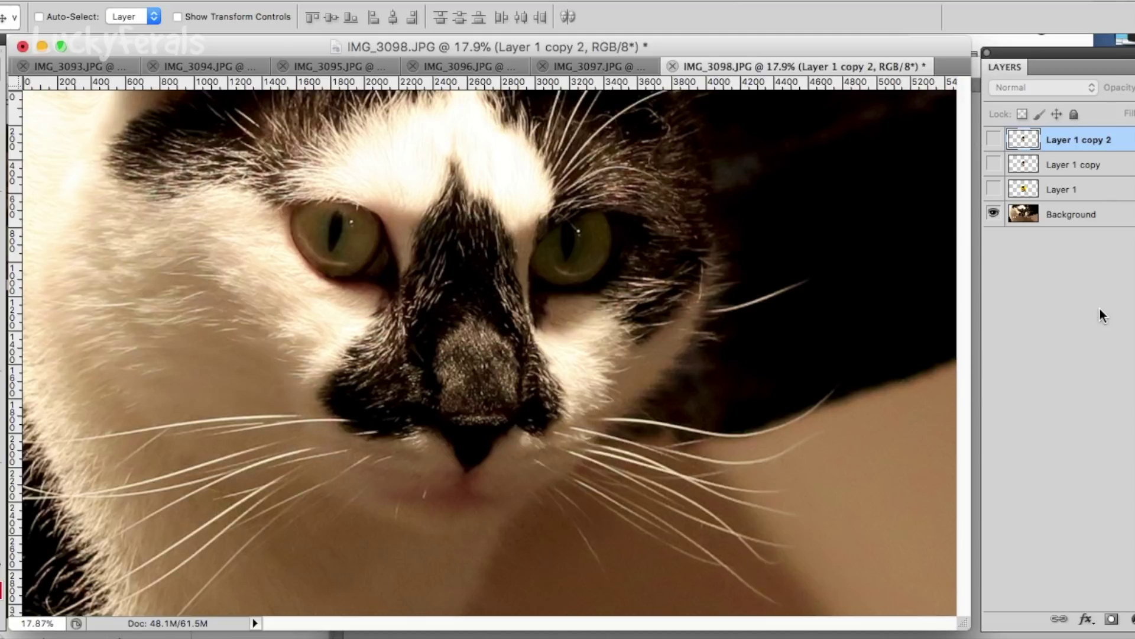
click(994, 165)
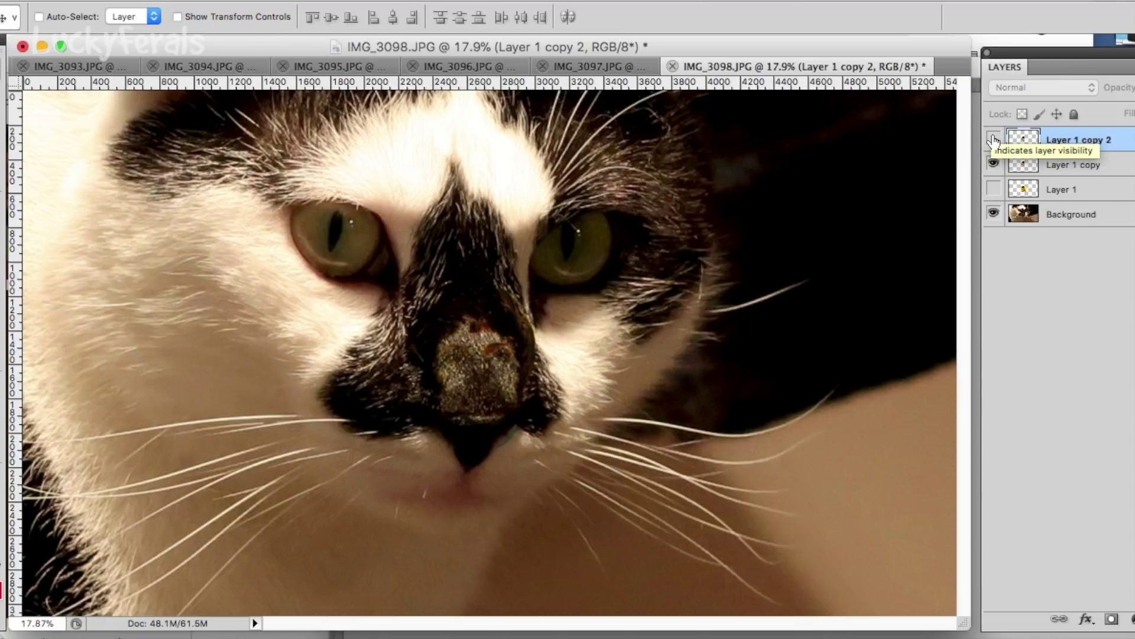
click(995, 141)
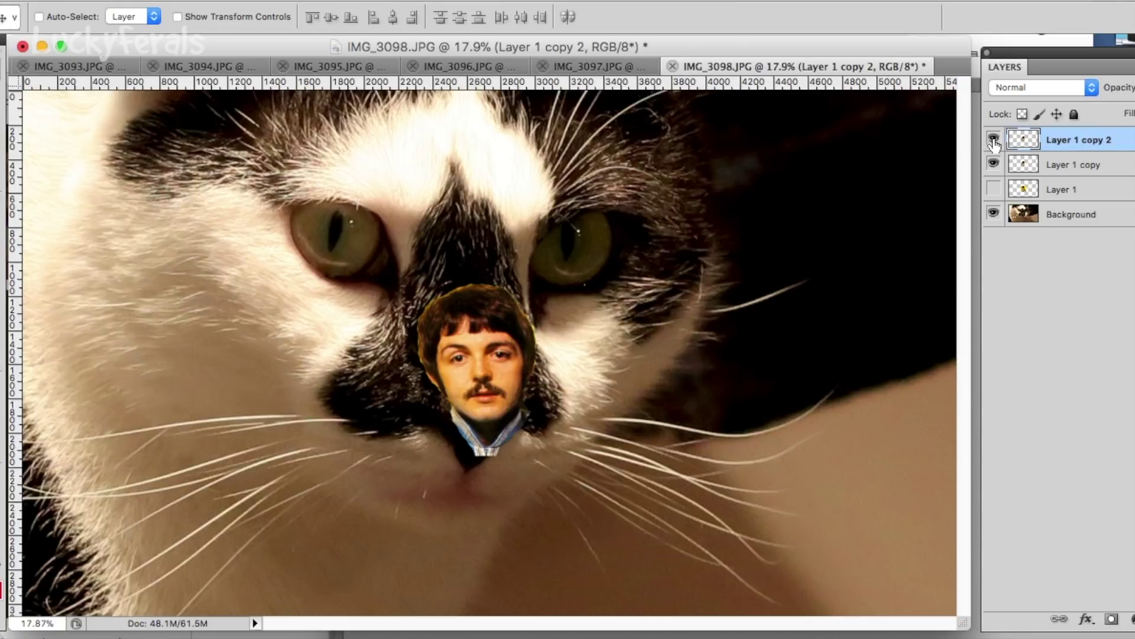
click(995, 141)
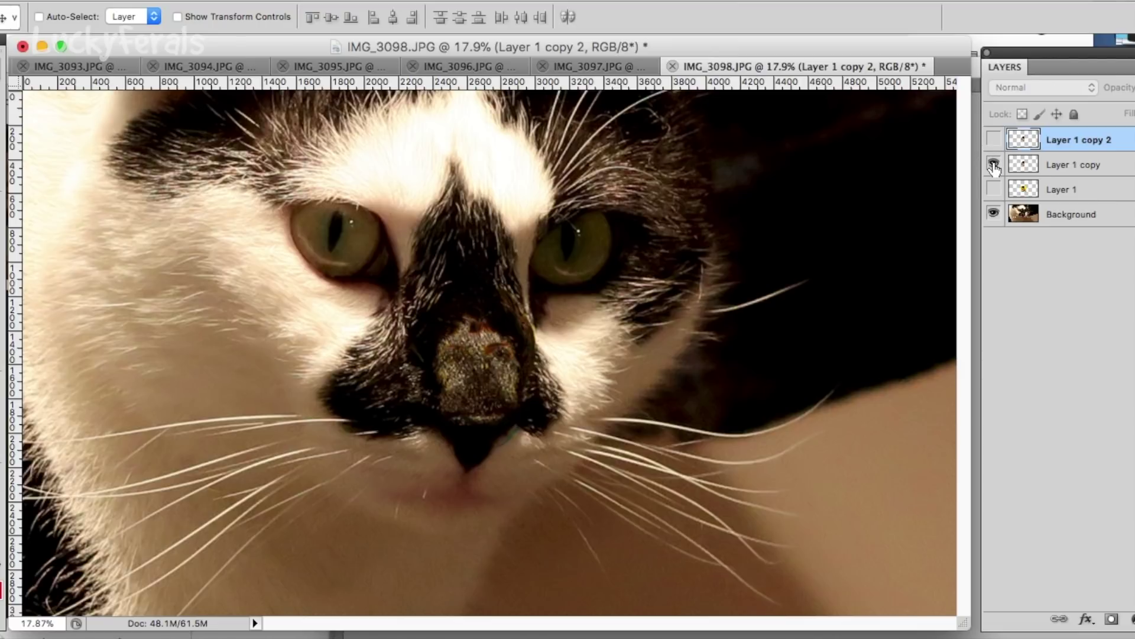
click(995, 166)
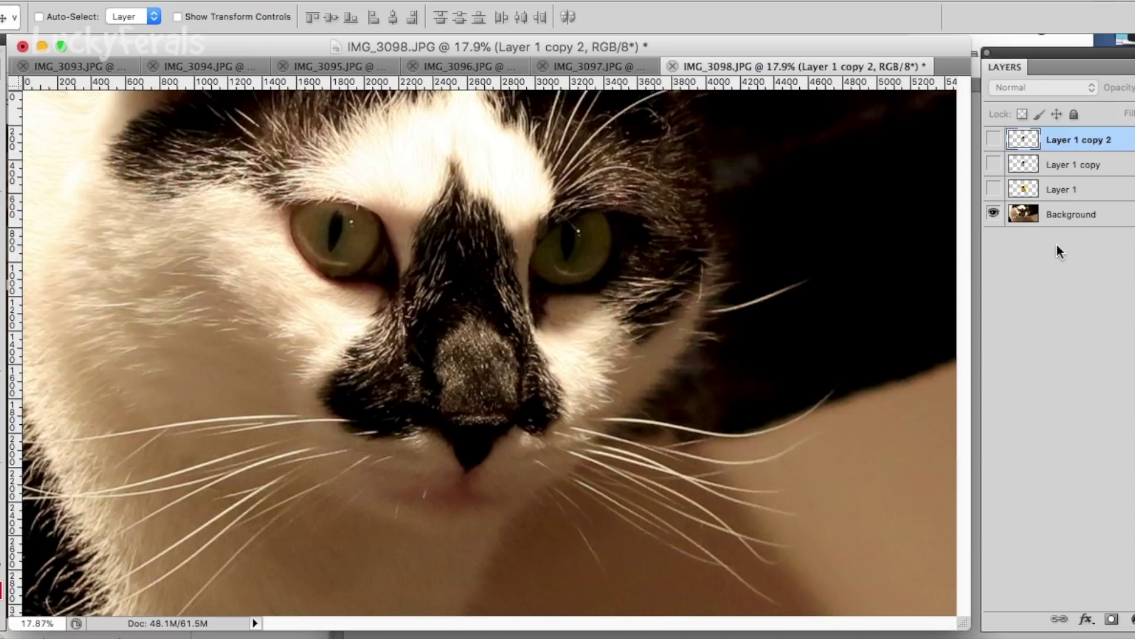
click(994, 165)
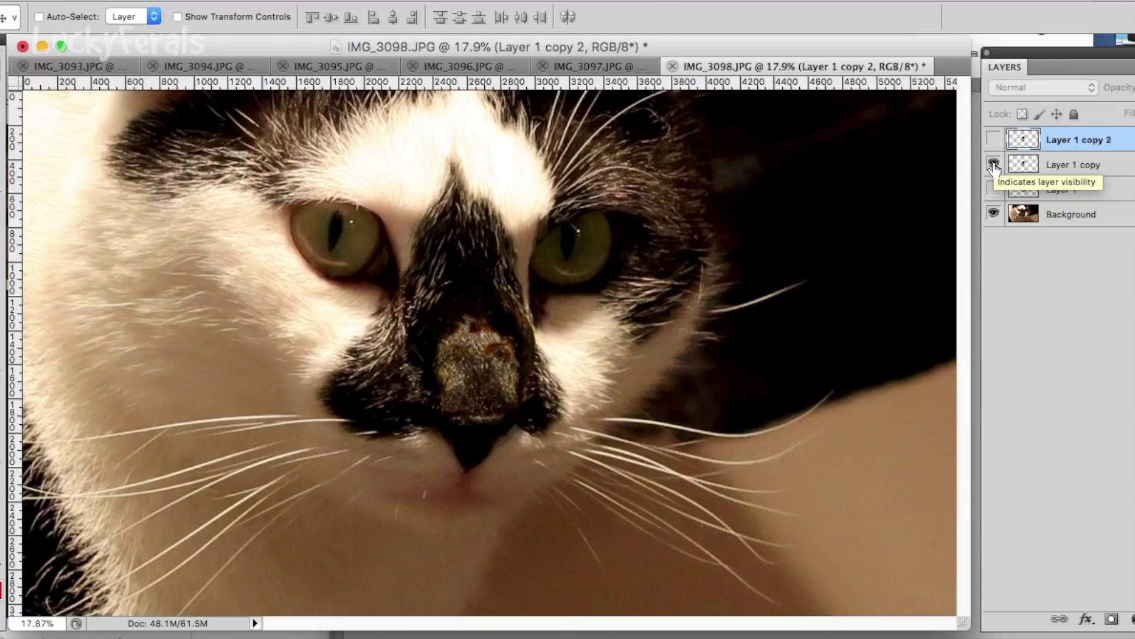
click(994, 165)
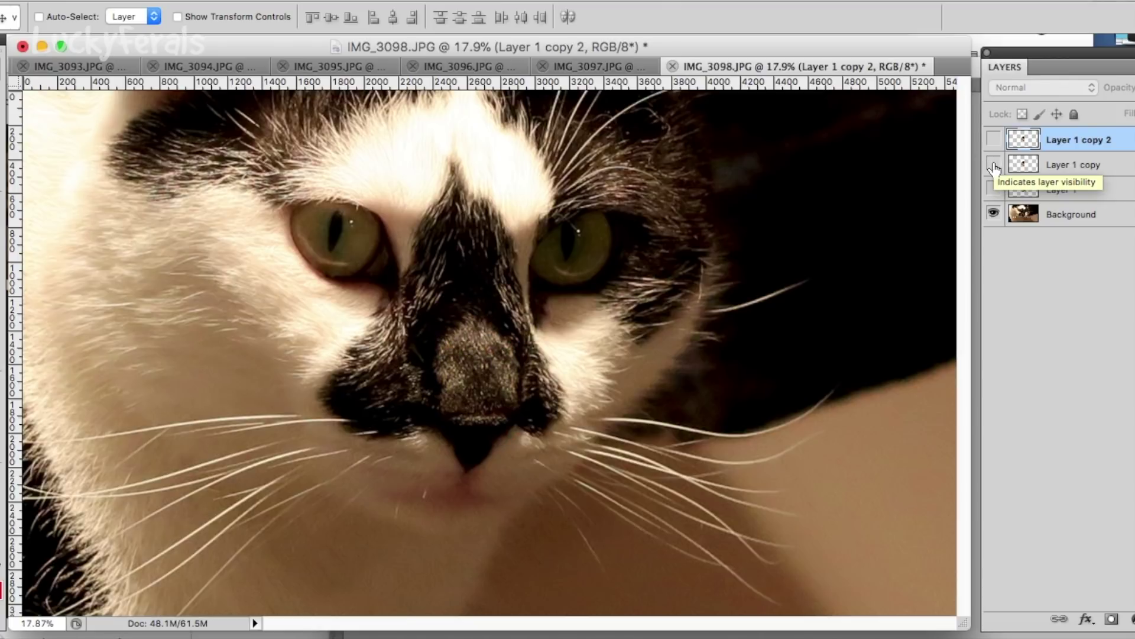
click(994, 140)
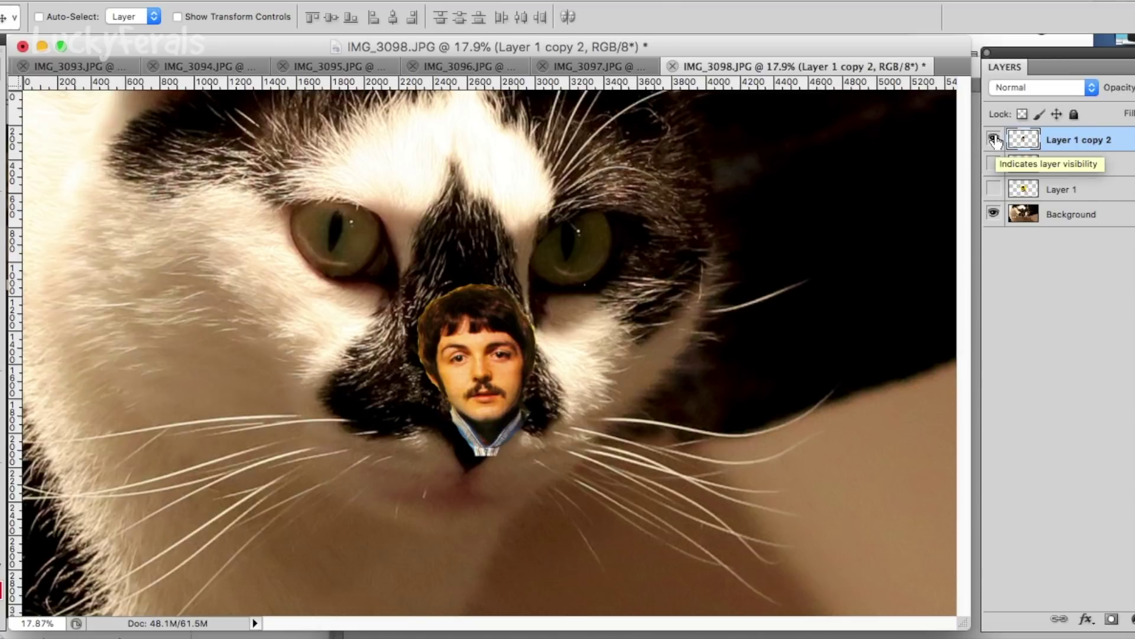
click(994, 140)
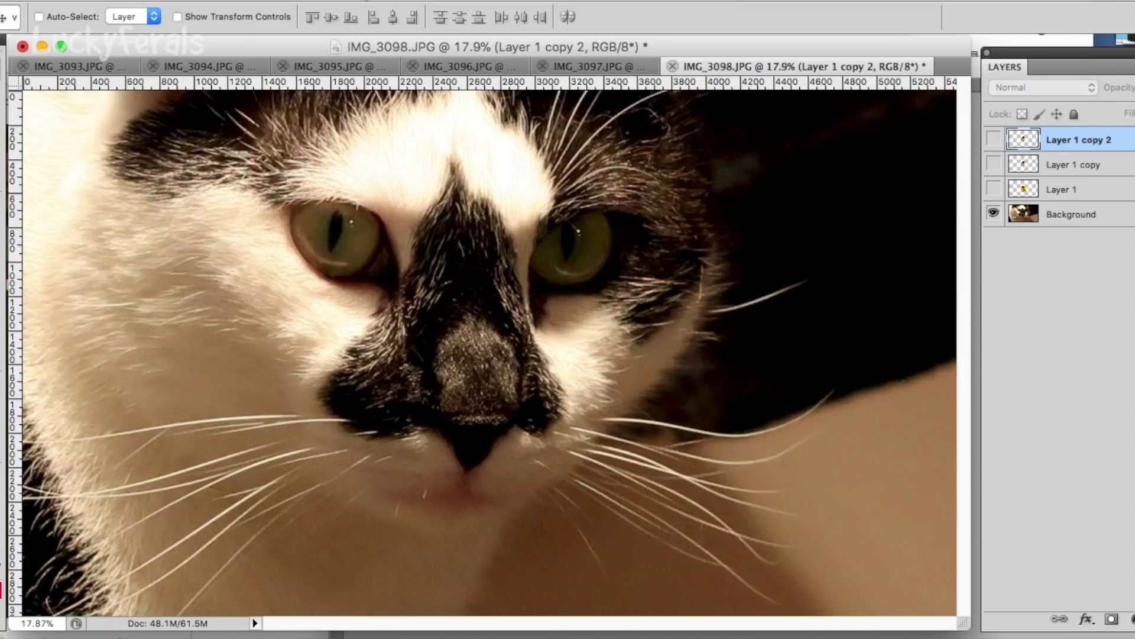
- Zoom the cat photo out twice and shrink its window so the portrait shows beside it
click(532, 1)
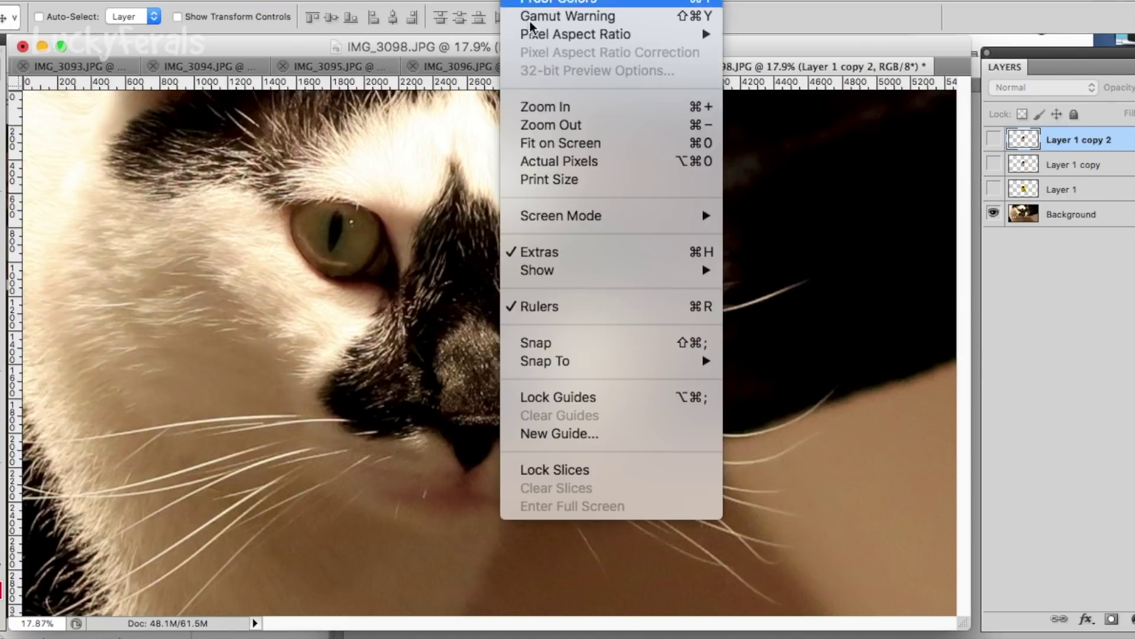
click(532, 122)
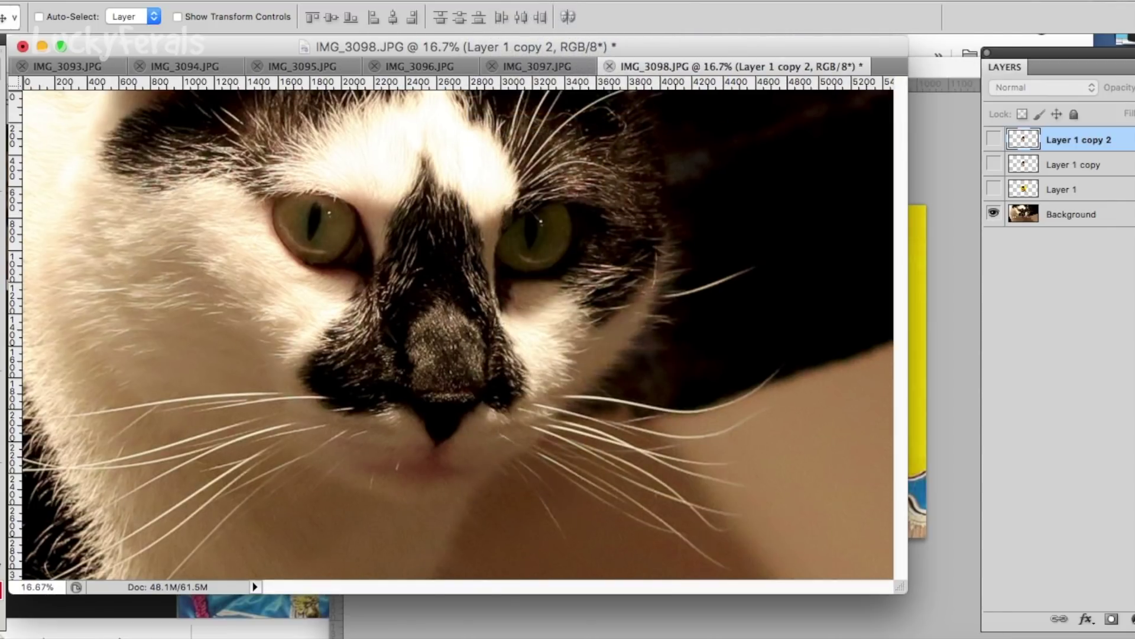
click(533, 2)
click(548, 127)
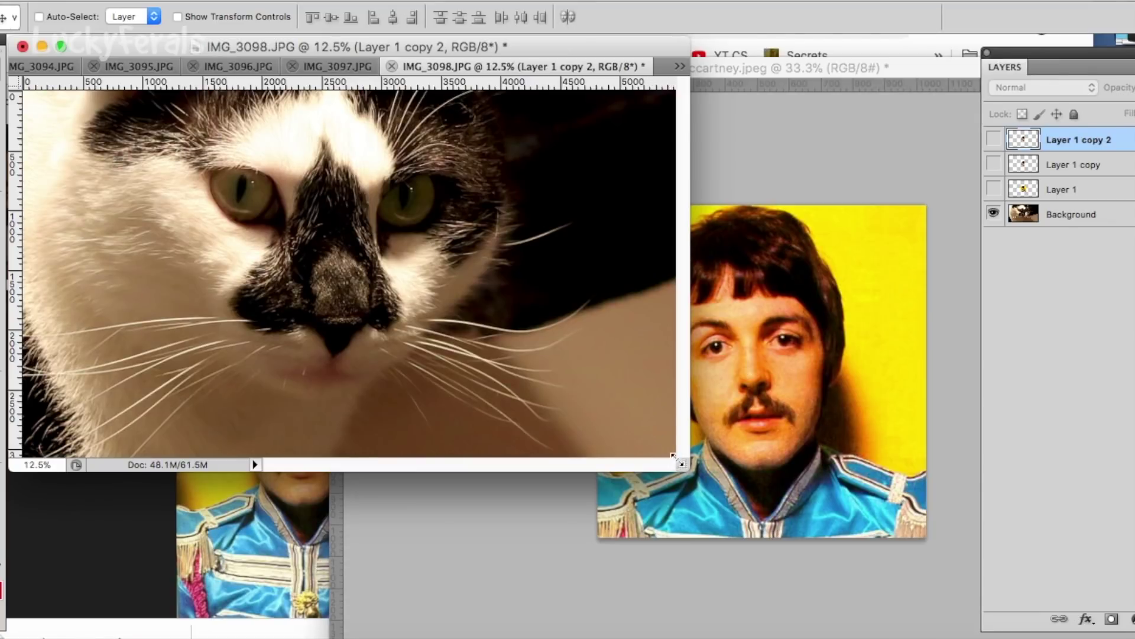
drag(681, 462, 574, 573)
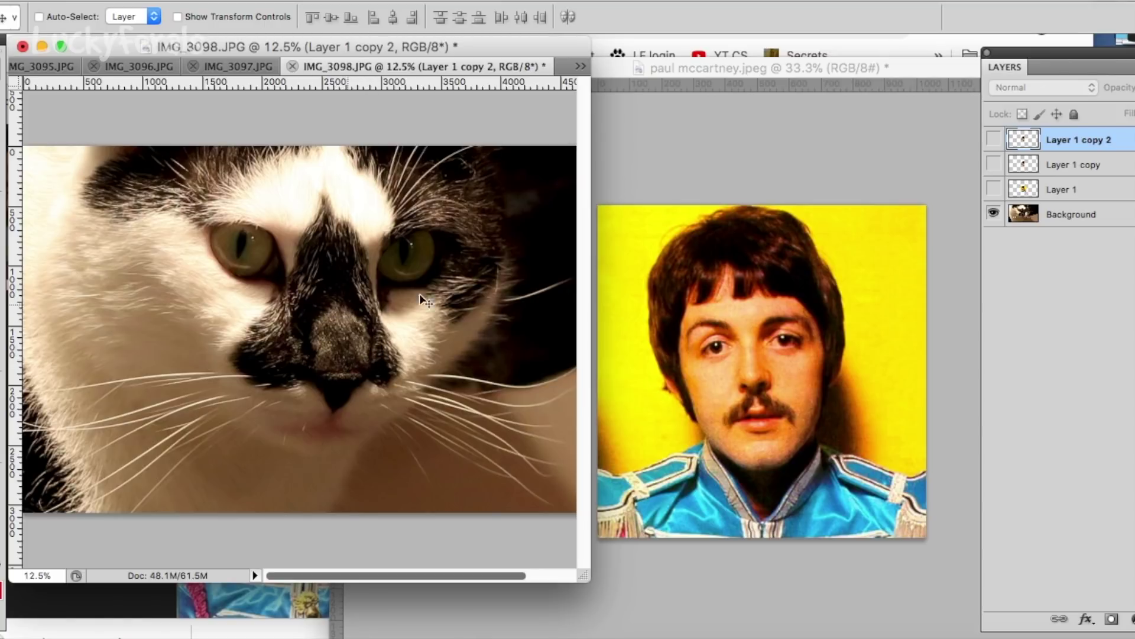
- Briefly show and hide the face cut-out and Layer 1 copy on the cat's nose
click(993, 142)
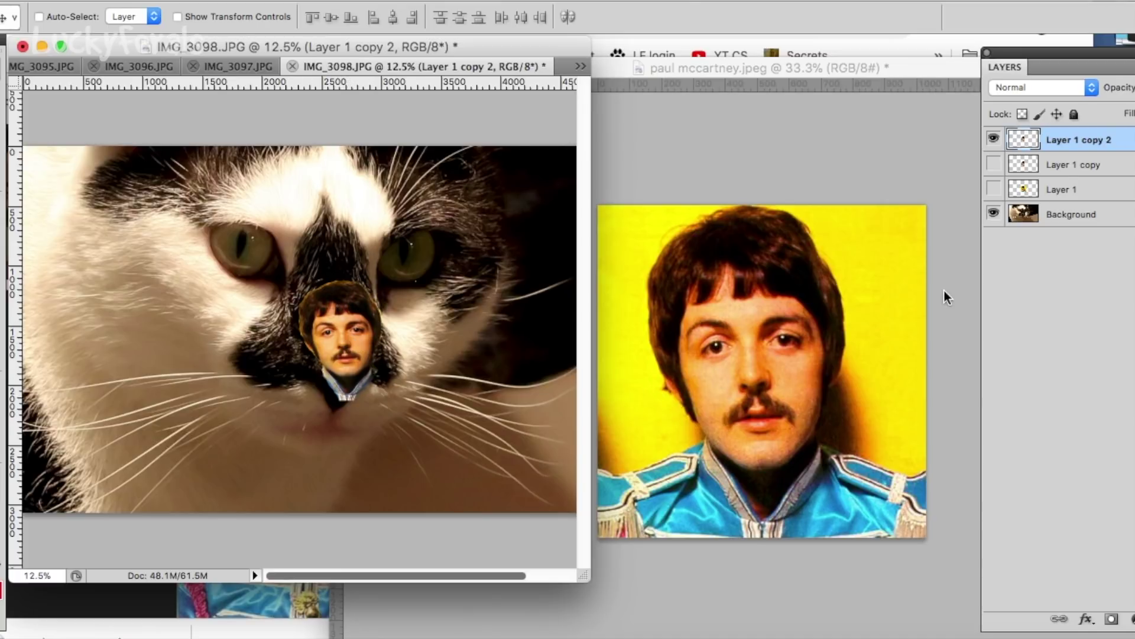
click(994, 138)
click(994, 165)
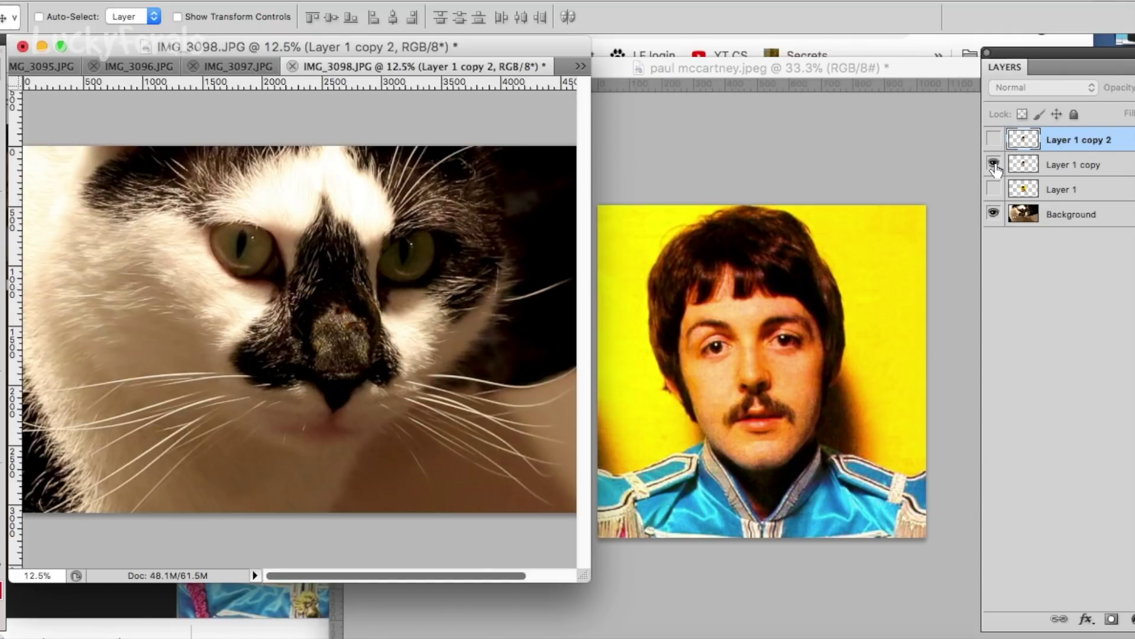
click(994, 164)
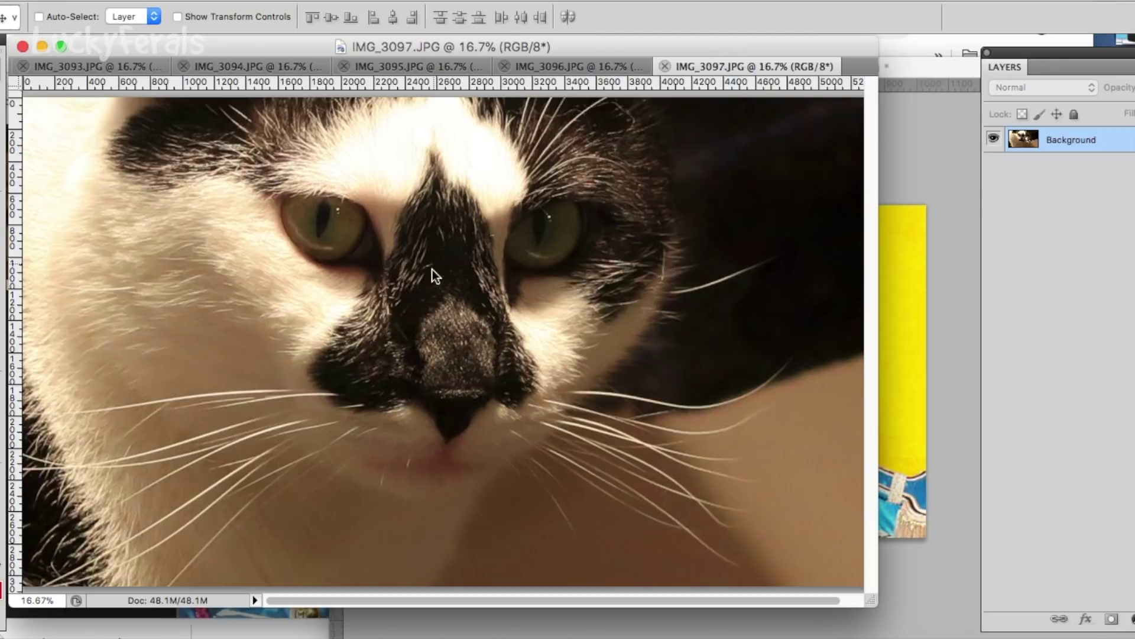
- Open the head-cutout psd keeping its embedded profile, floated beside IMG_3097
drag(871, 601, 629, 612)
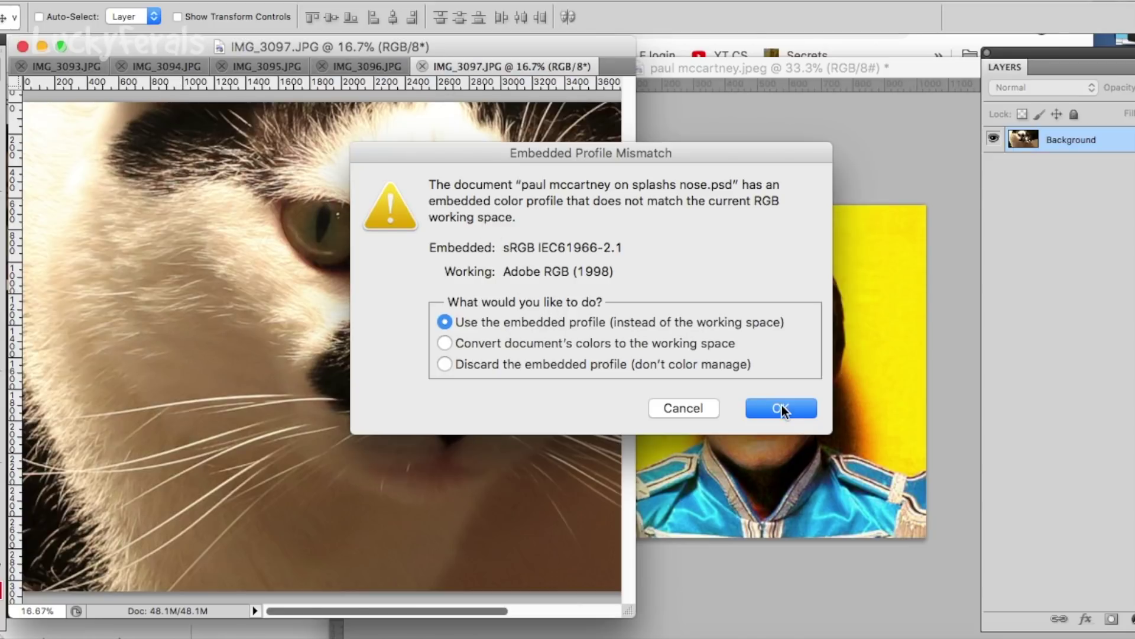
click(780, 408)
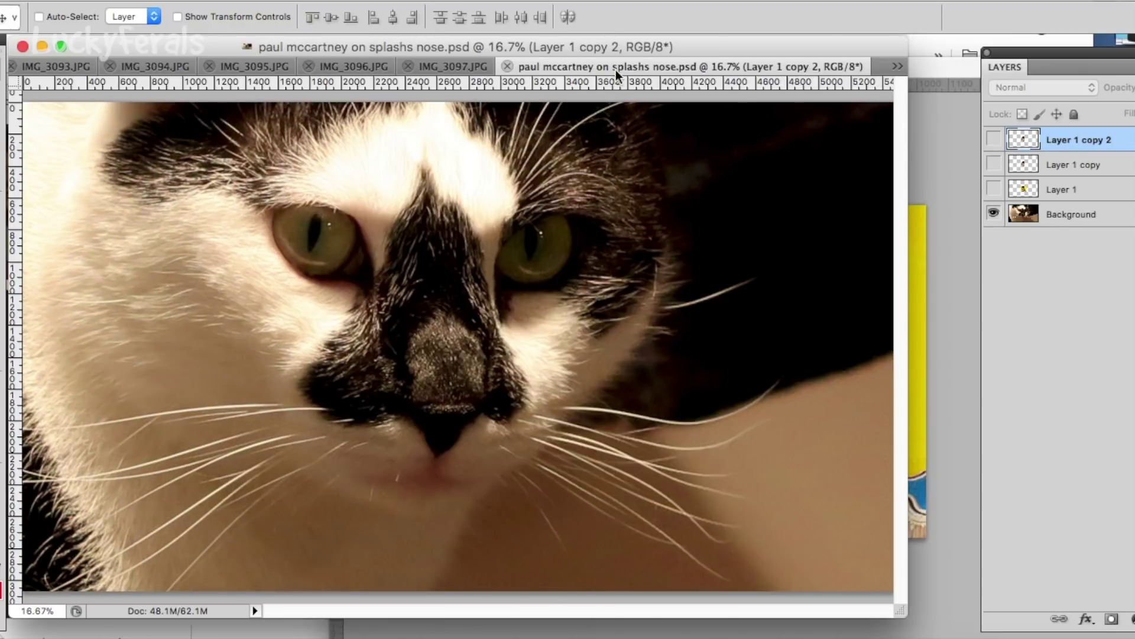
drag(613, 67, 408, 130)
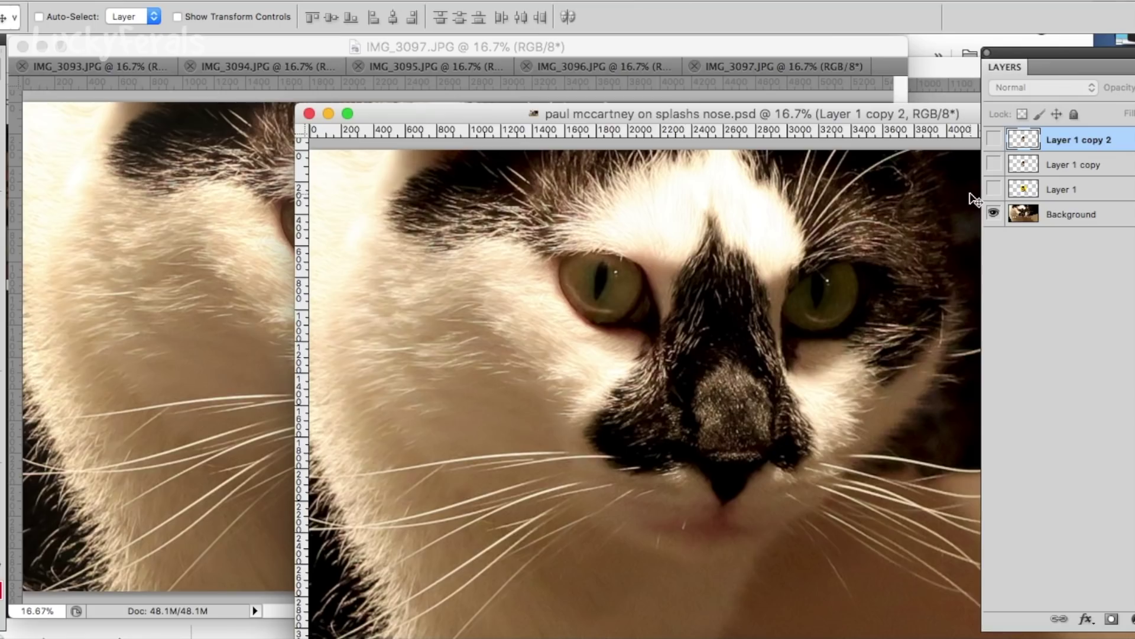
drag(739, 112, 655, 371)
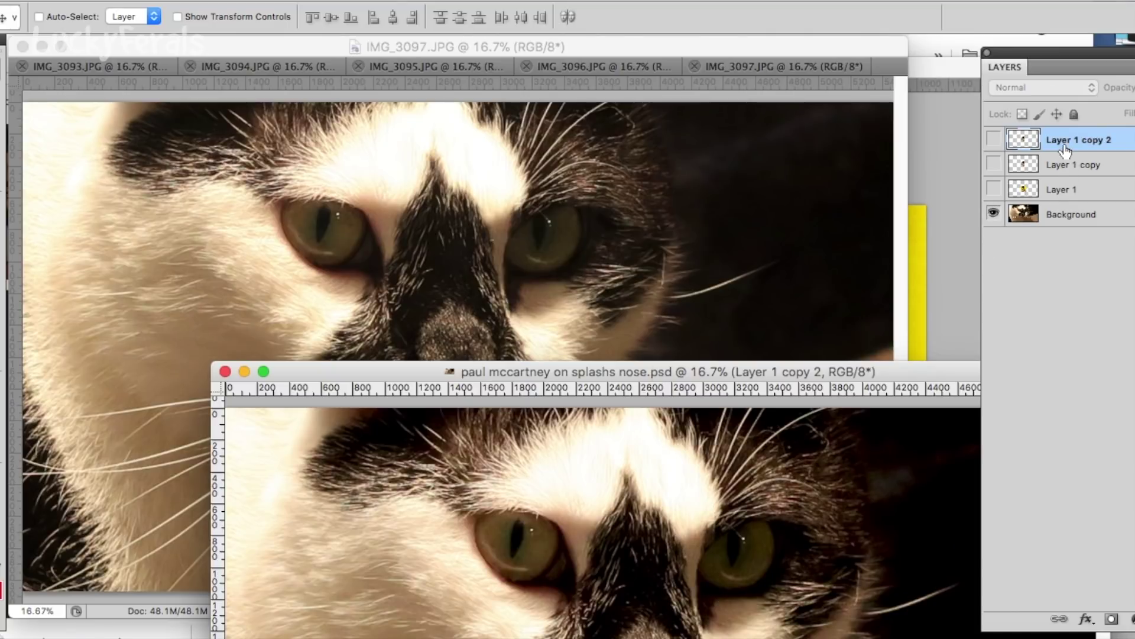
- Copy Layer 1 copy and Layer 1 copy 2 into the IMG_3097 photo
click(1078, 166)
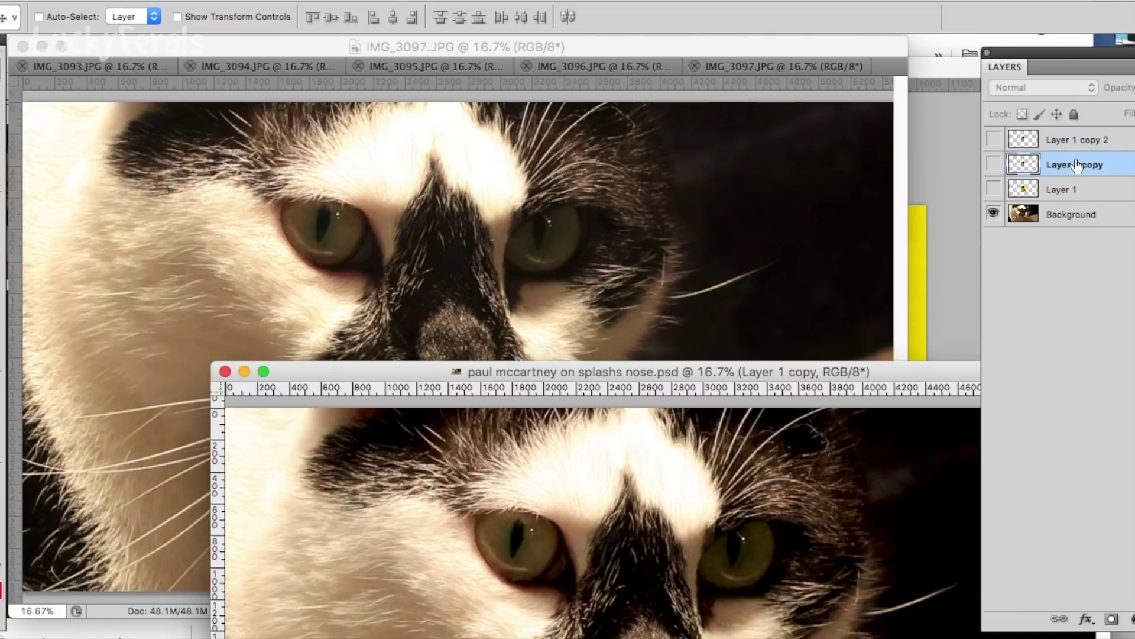
shift+click(1067, 145)
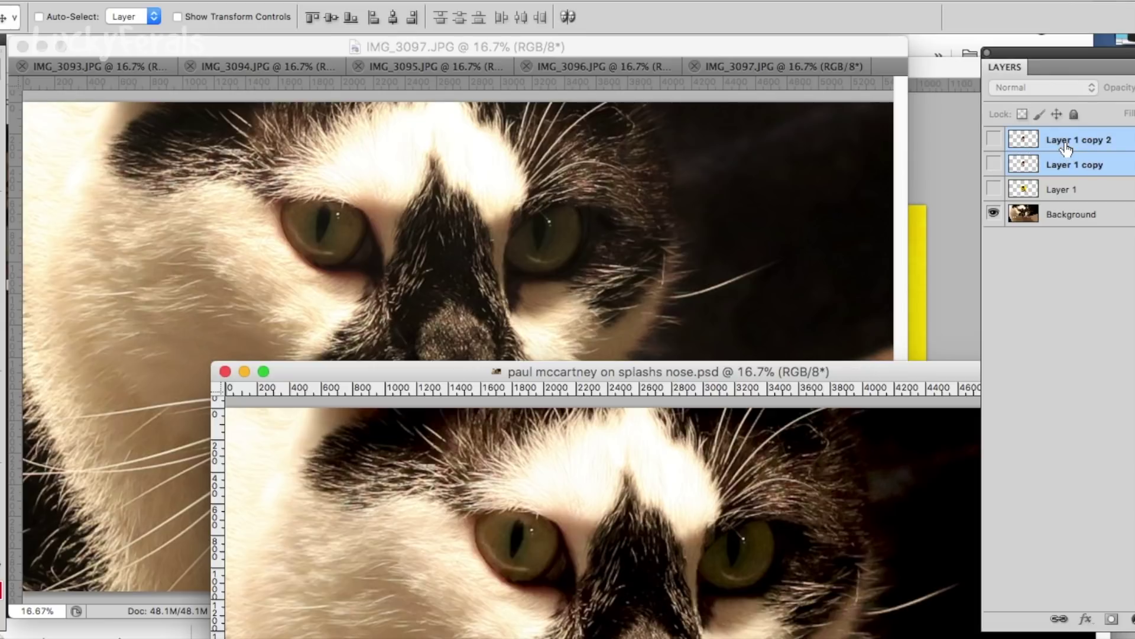
drag(1067, 147, 739, 232)
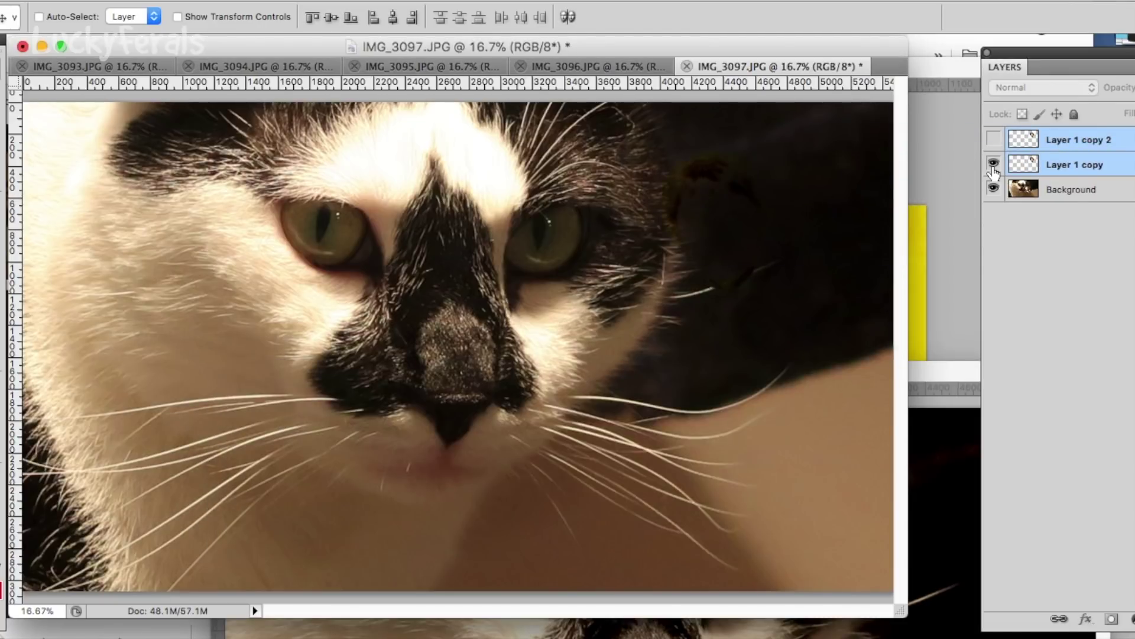
- Make both head layers visible and position them over the cat's nose
drag(993, 165, 994, 142)
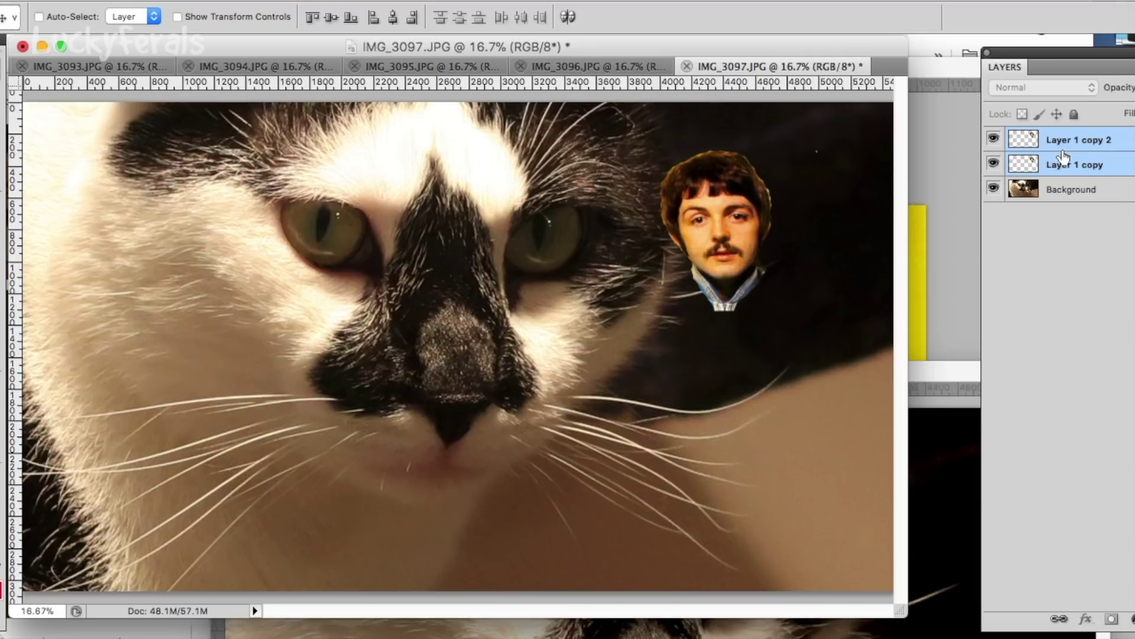
drag(725, 222, 459, 353)
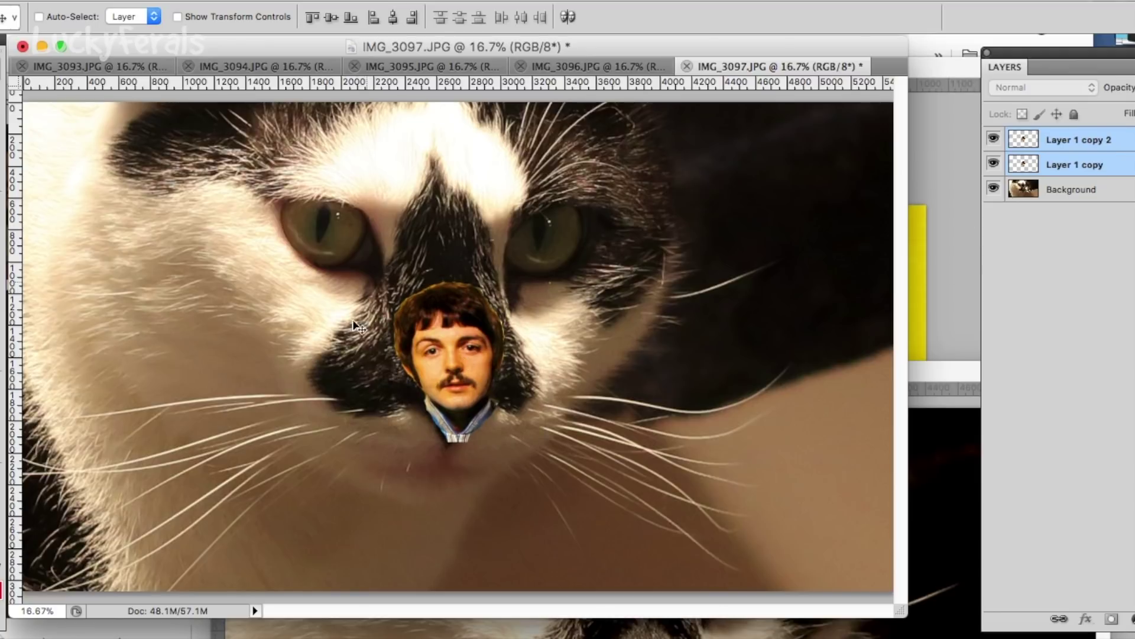
click(993, 140)
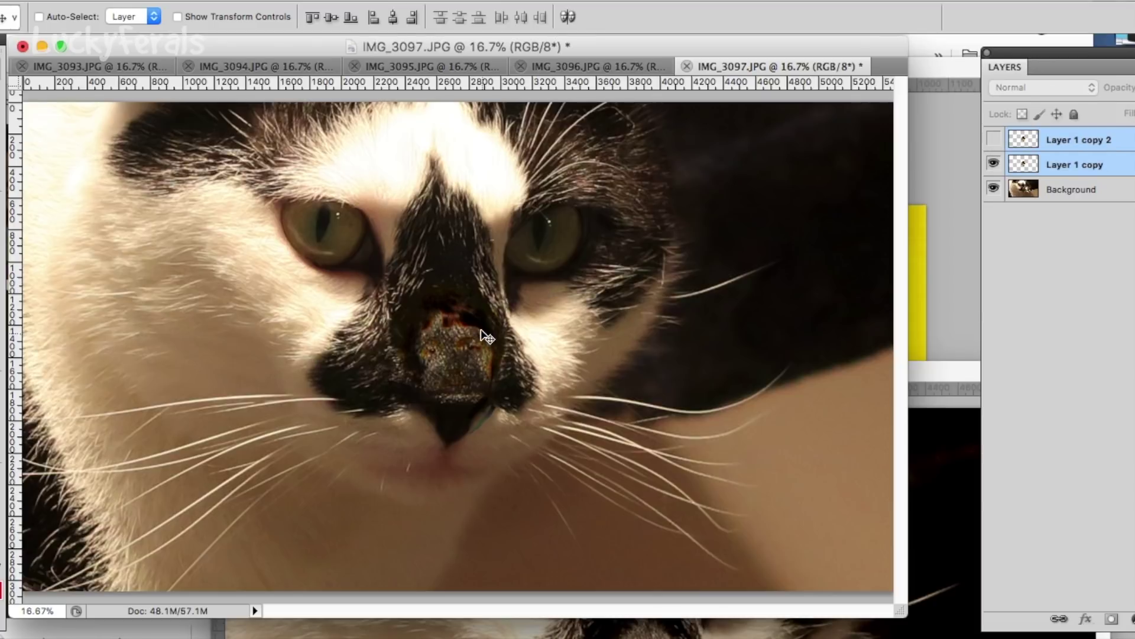
mouse_move(481, 317)
mouse_down()
mouse_move(501, 288)
mouse_move(485, 309)
mouse_up()
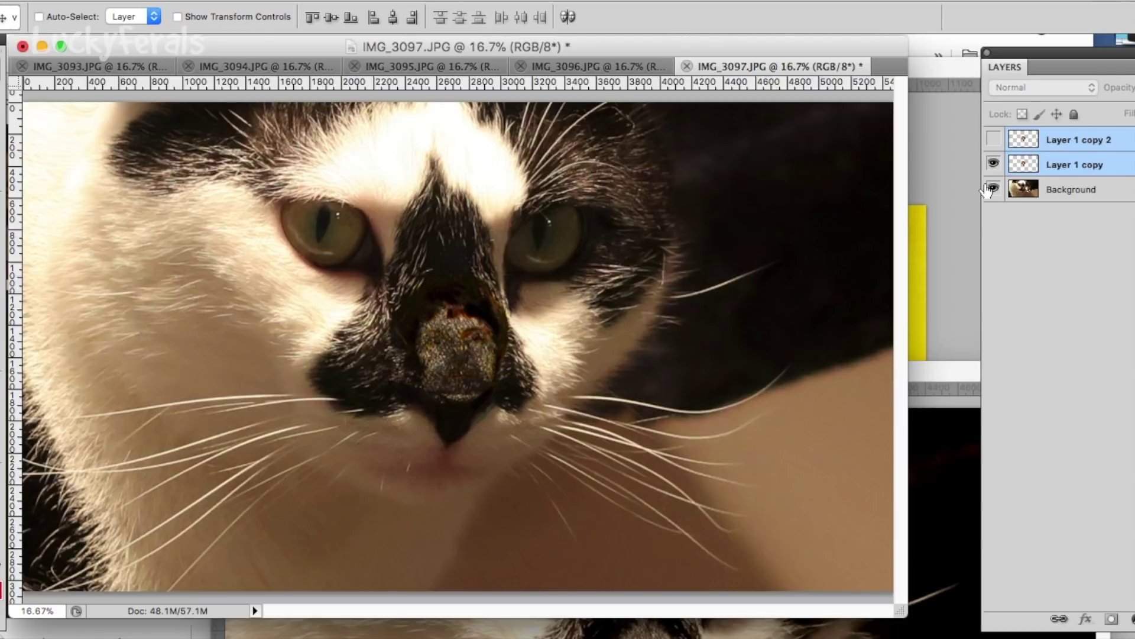
- Toggle the darkened nose patch on and off, ending with face and patch visible
click(994, 164)
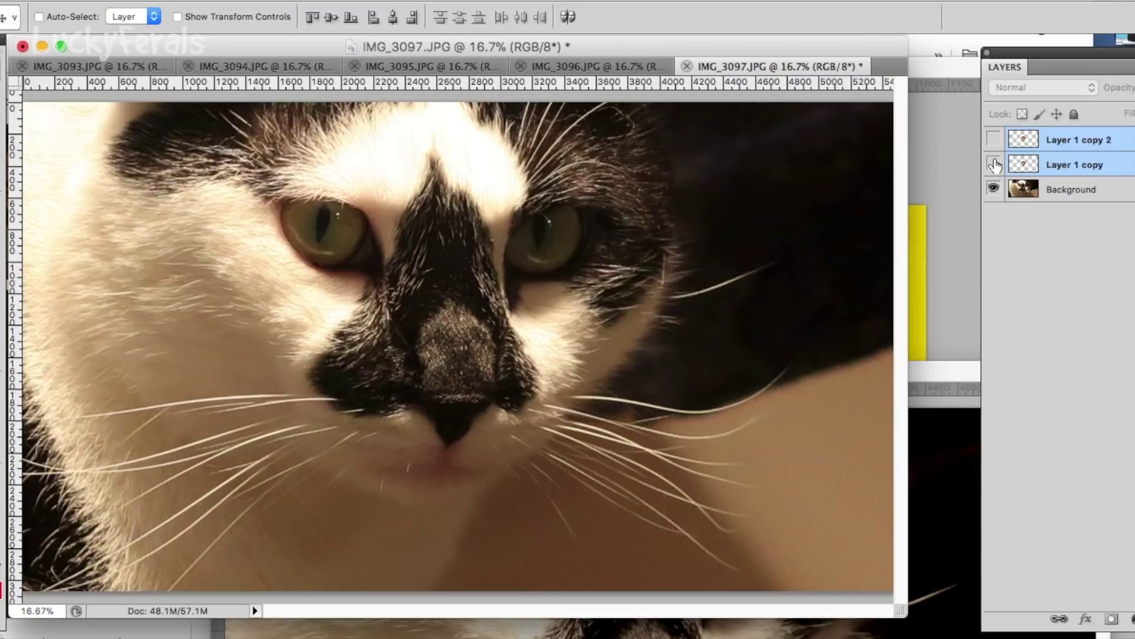
click(994, 164)
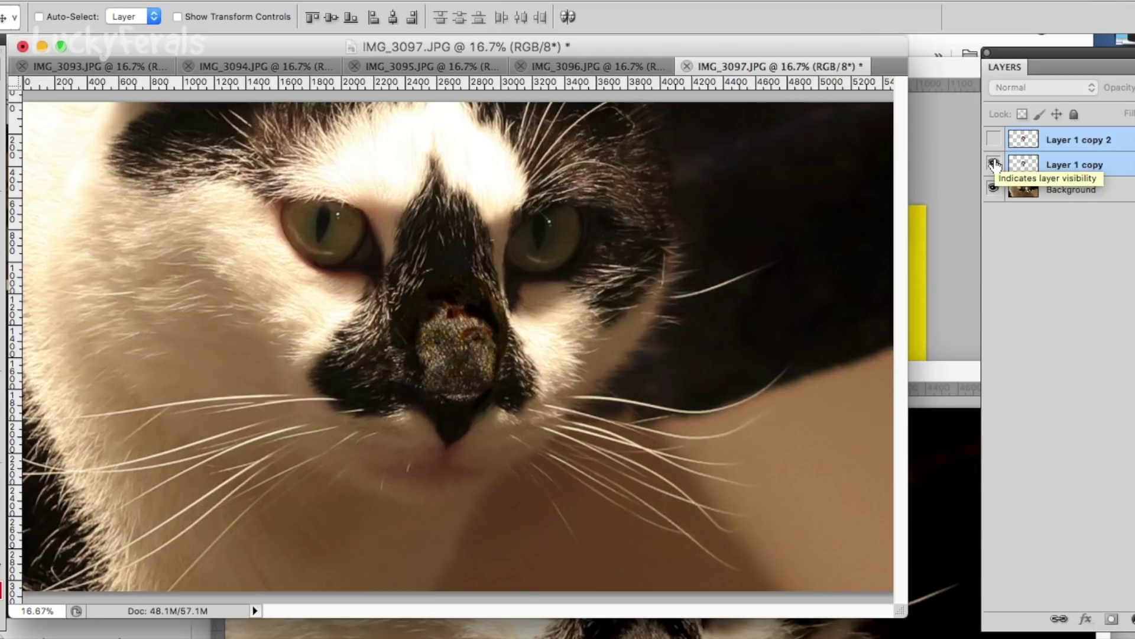
click(994, 165)
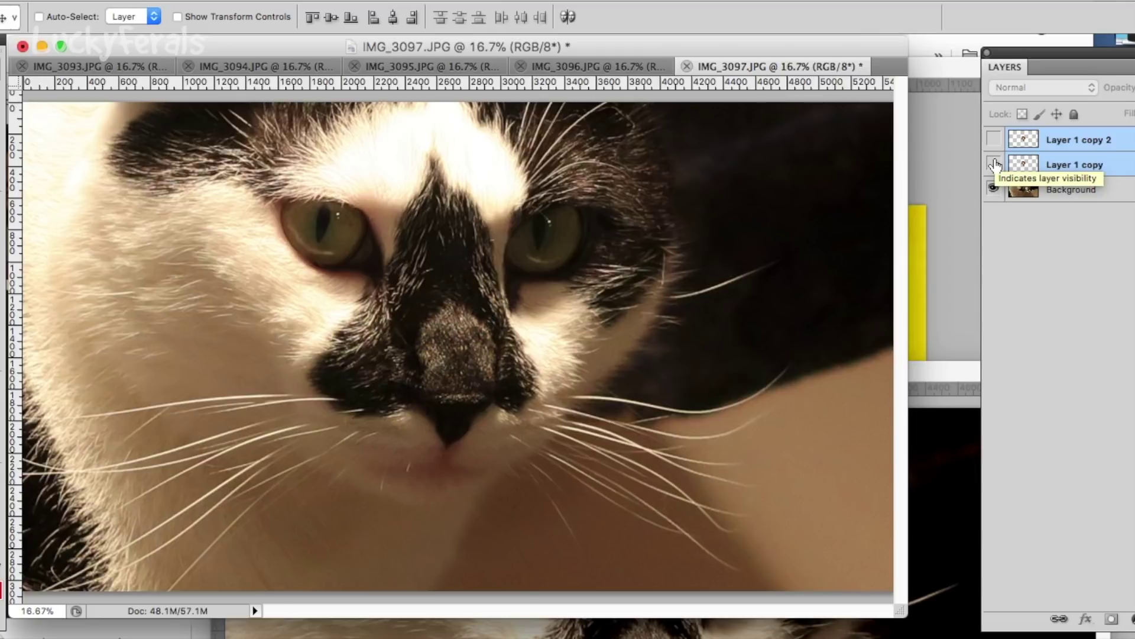
click(994, 164)
click(994, 165)
click(995, 141)
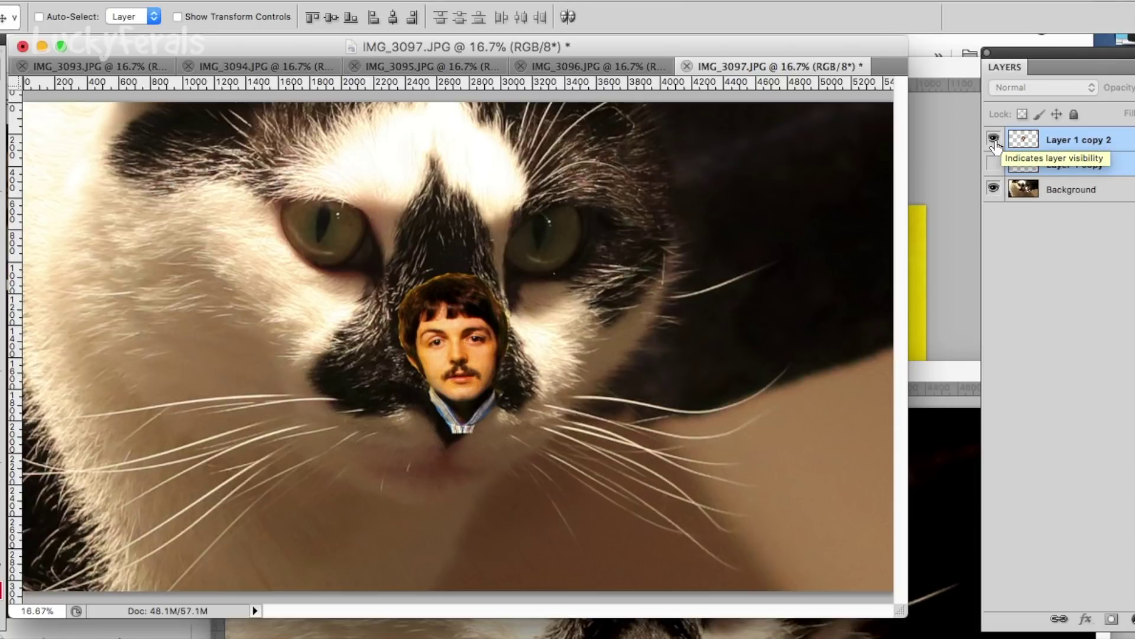
click(994, 165)
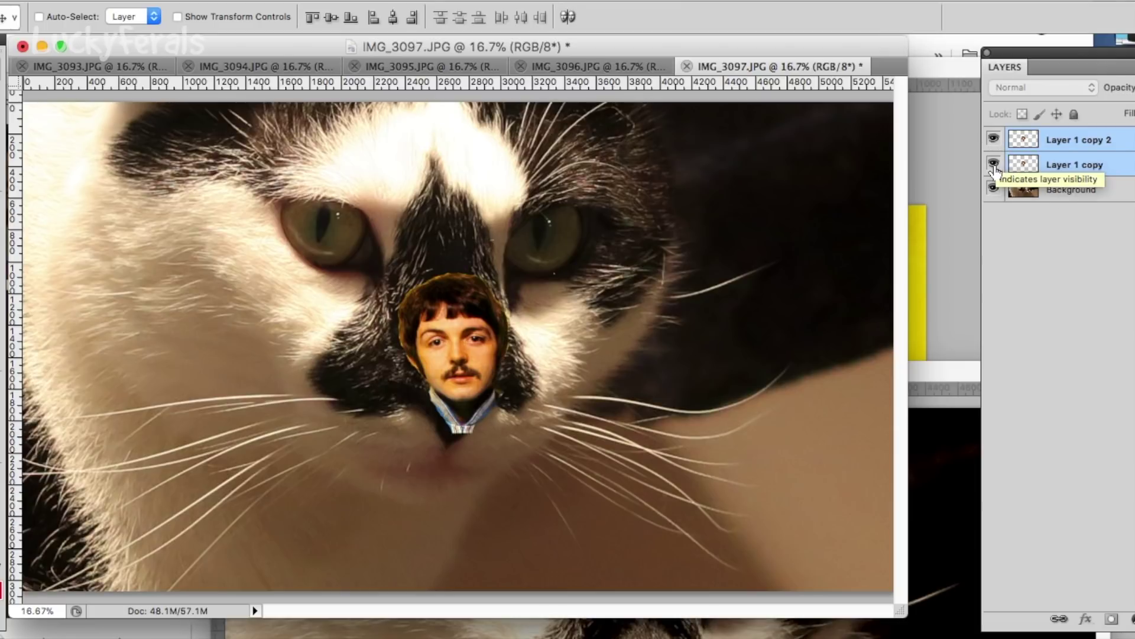
- Lower the opacity of the Layer 1 copy 2 face so it's semi-transparent
click(1073, 142)
click(1129, 89)
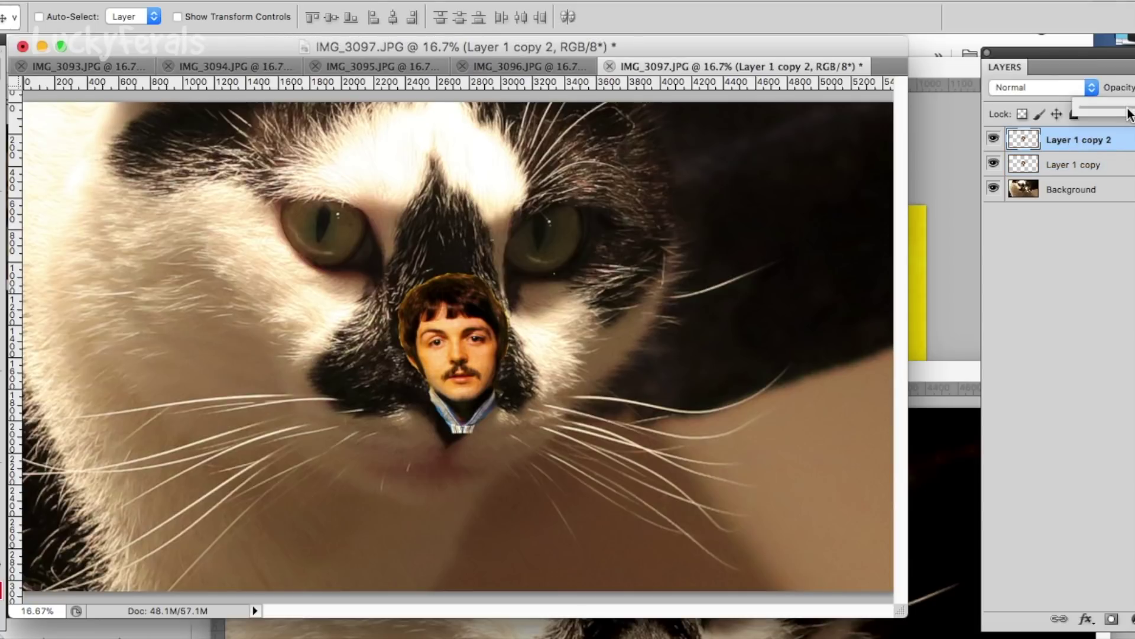
mouse_move(1130, 113)
mouse_down()
mouse_move(1092, 113)
mouse_move(1134, 113)
mouse_up()
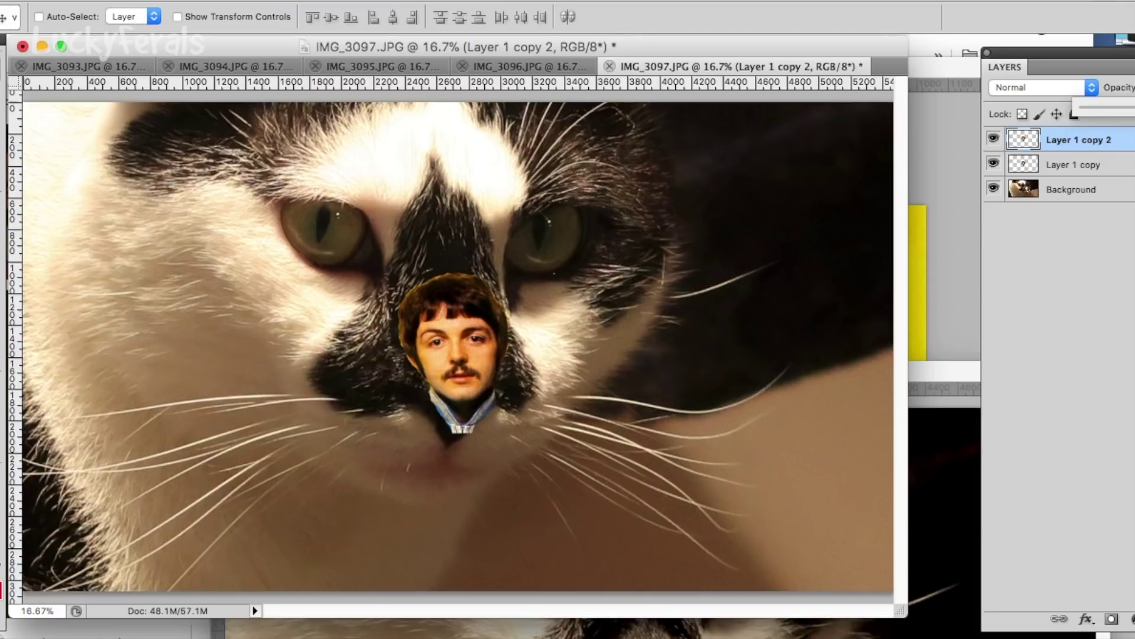
- Hide the face and nose patch to compare, then turn both back on
click(994, 140)
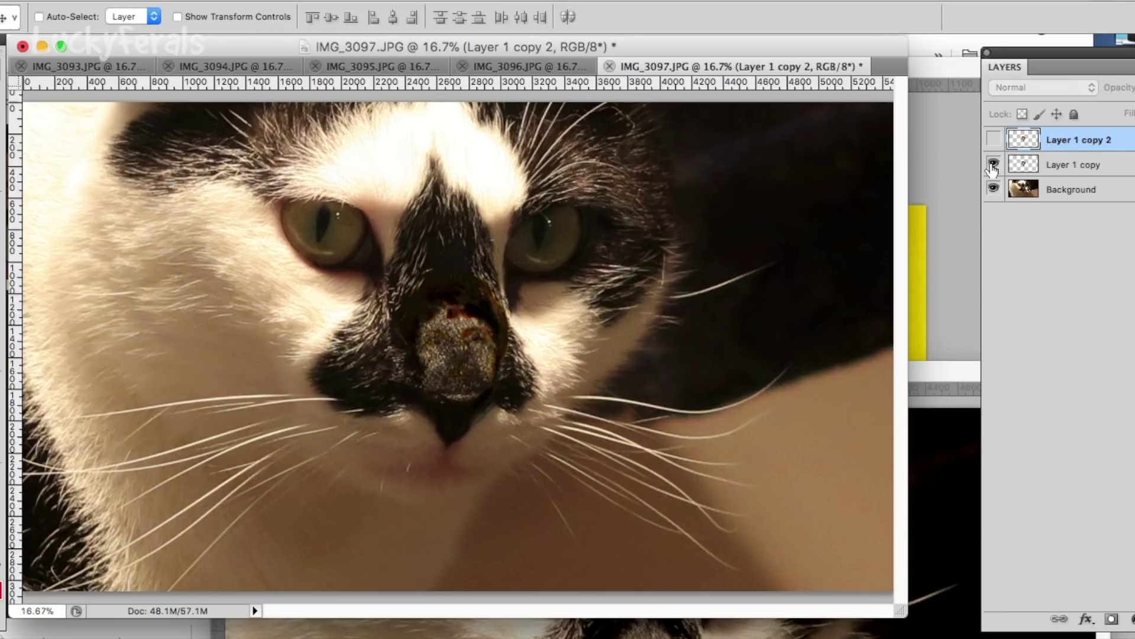
click(993, 164)
click(994, 164)
click(993, 140)
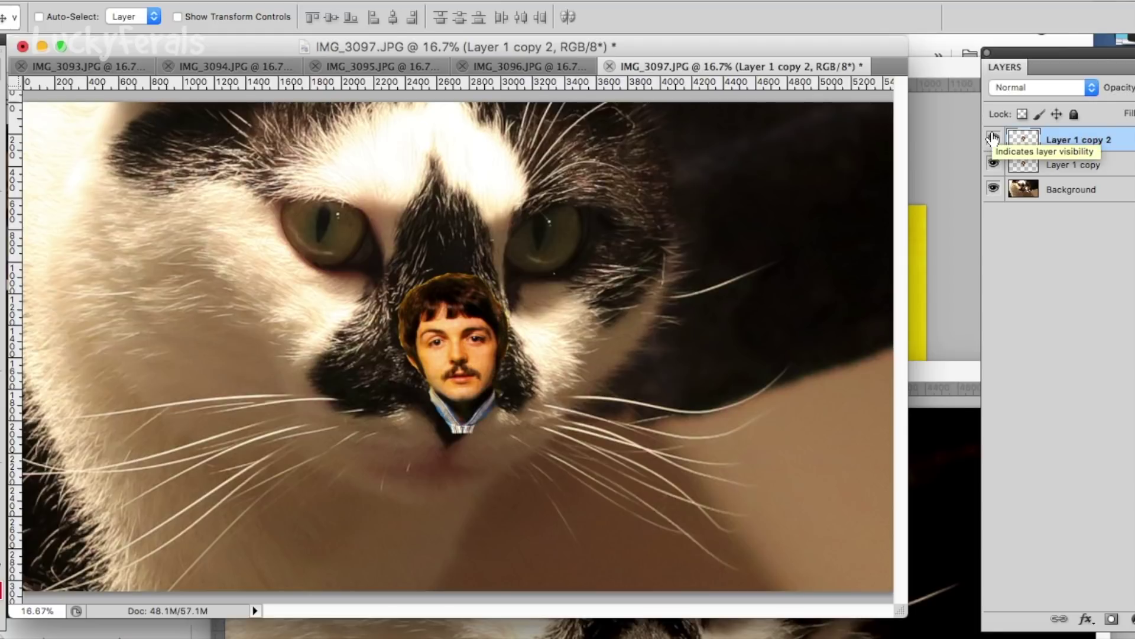